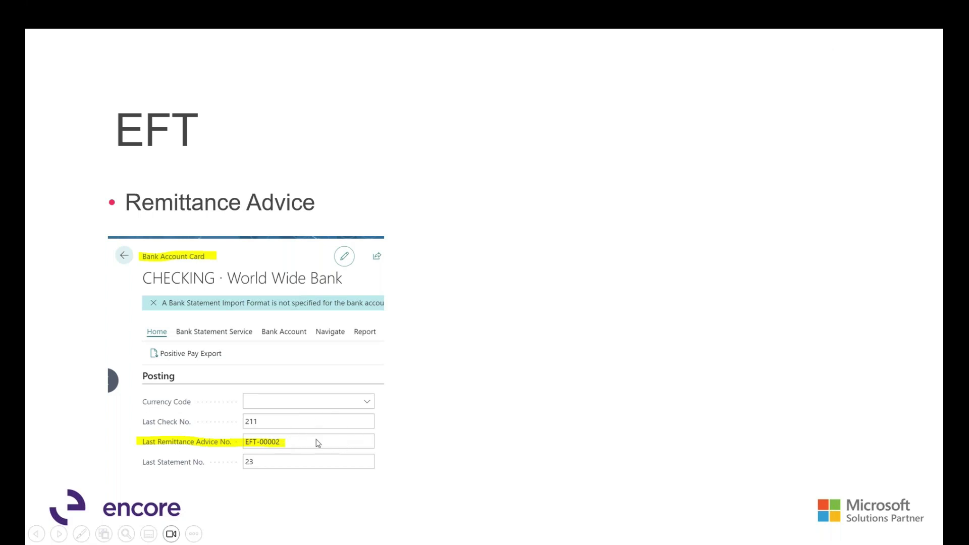
Back in Business Central, find 'bank account' and open the CHECKING World Wide Bank account card.
key("alt+Tab")
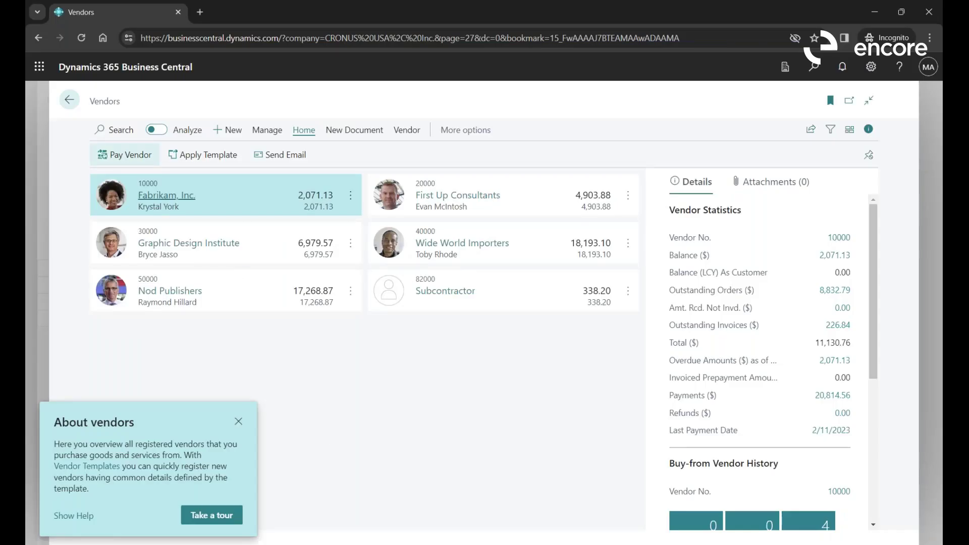
key("Escape")
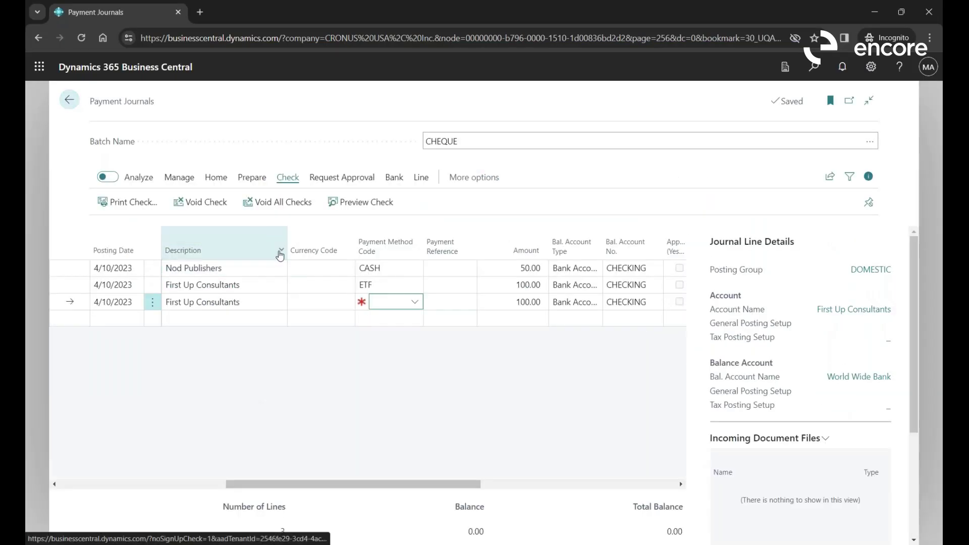
left_click(809, 76)
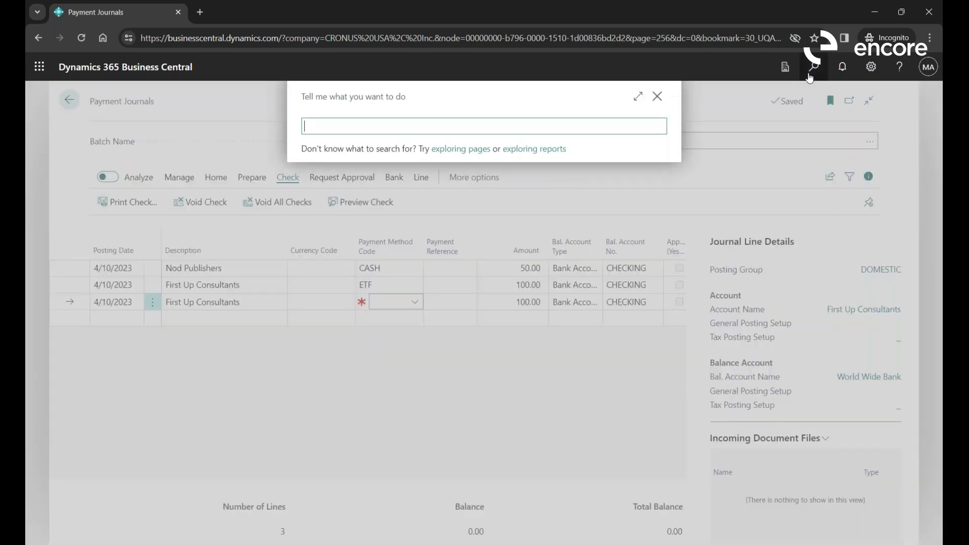
type("bank account")
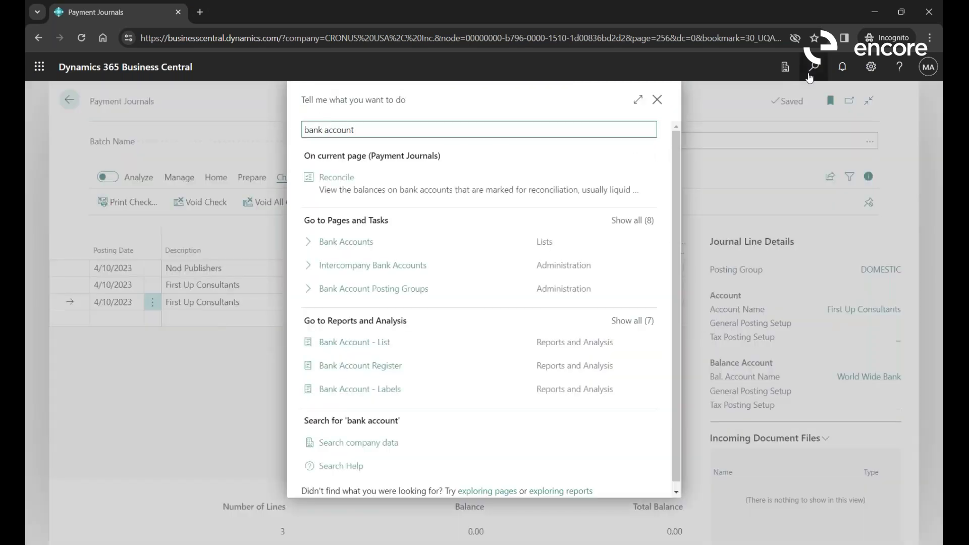
left_click(346, 242)
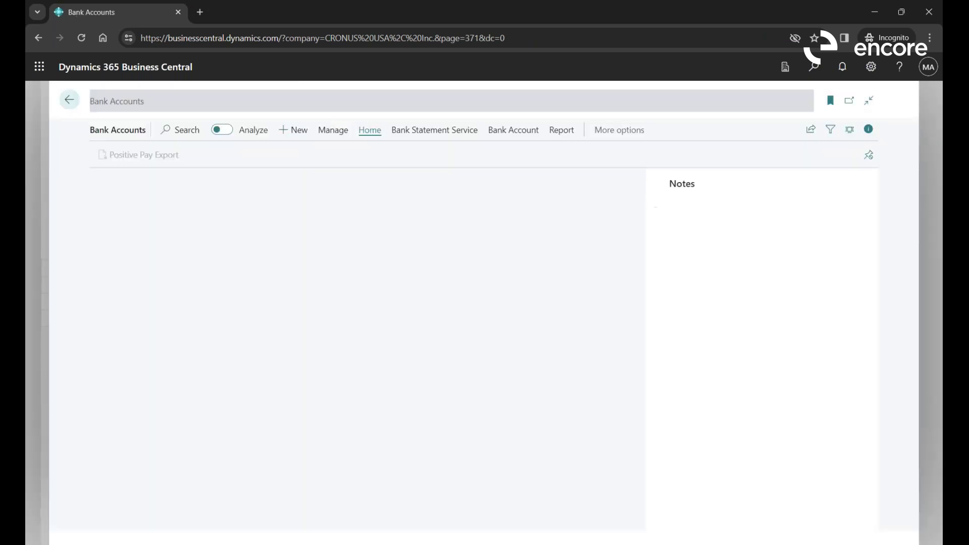
left_click(114, 258)
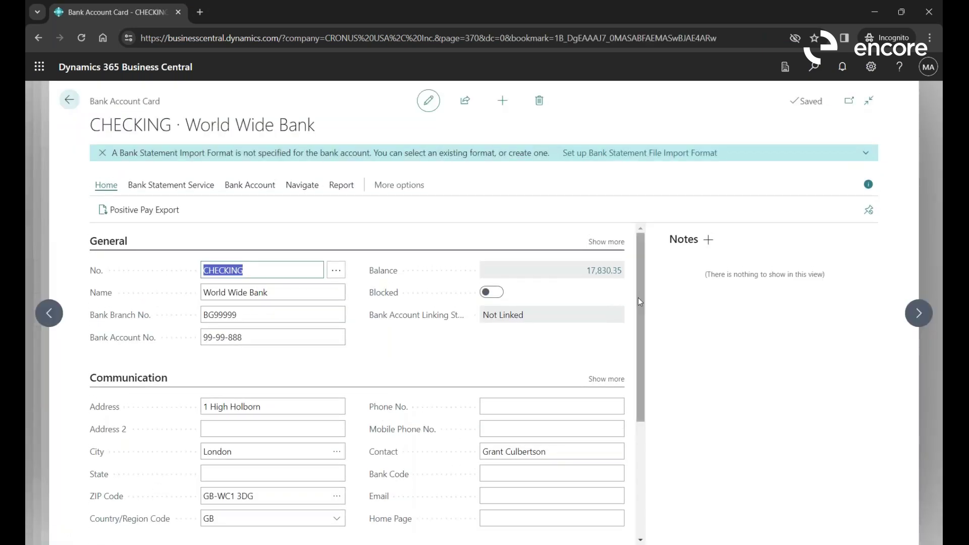
scroll(639, 298, "down", 4)
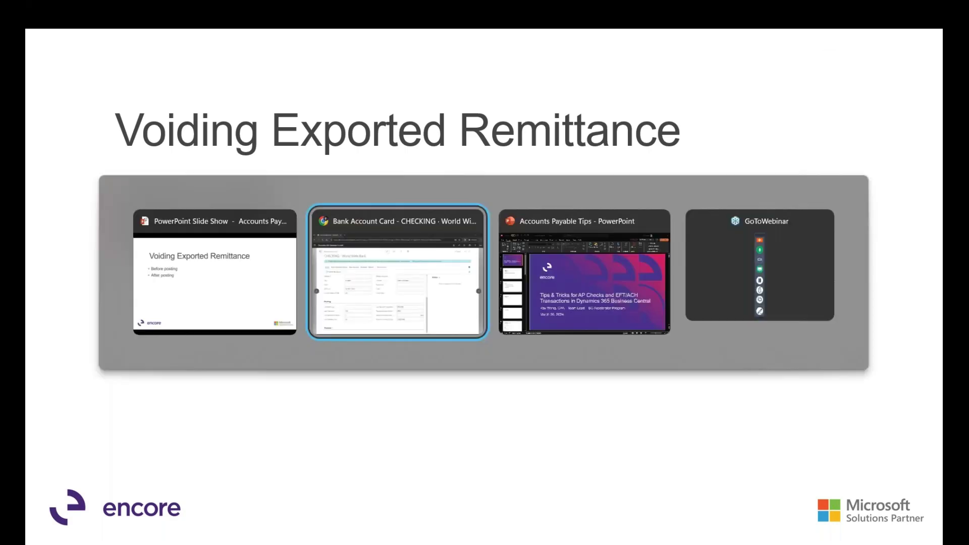
Go back through Bank Accounts and Payment Journals to the CRONUS USA, Inc. home page.
left_click(69, 100)
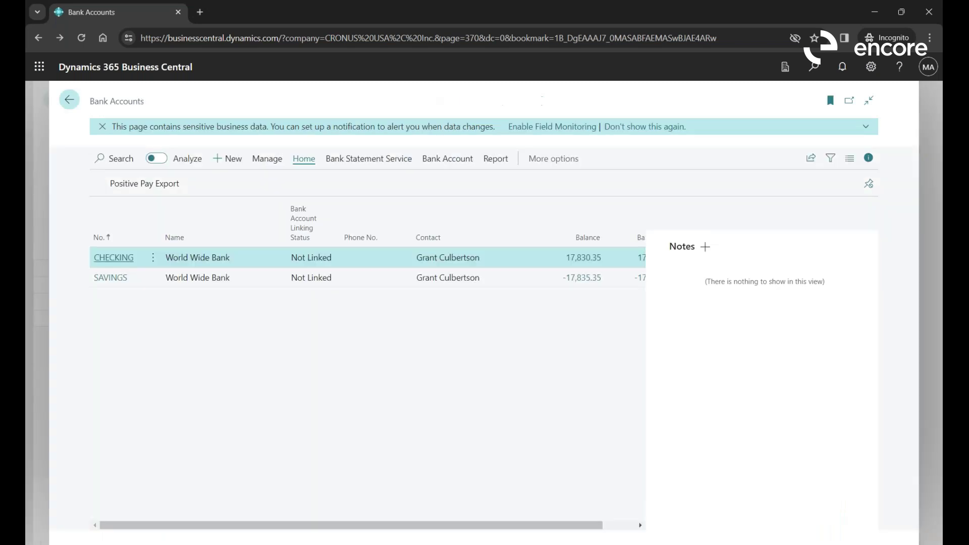
left_click(70, 99)
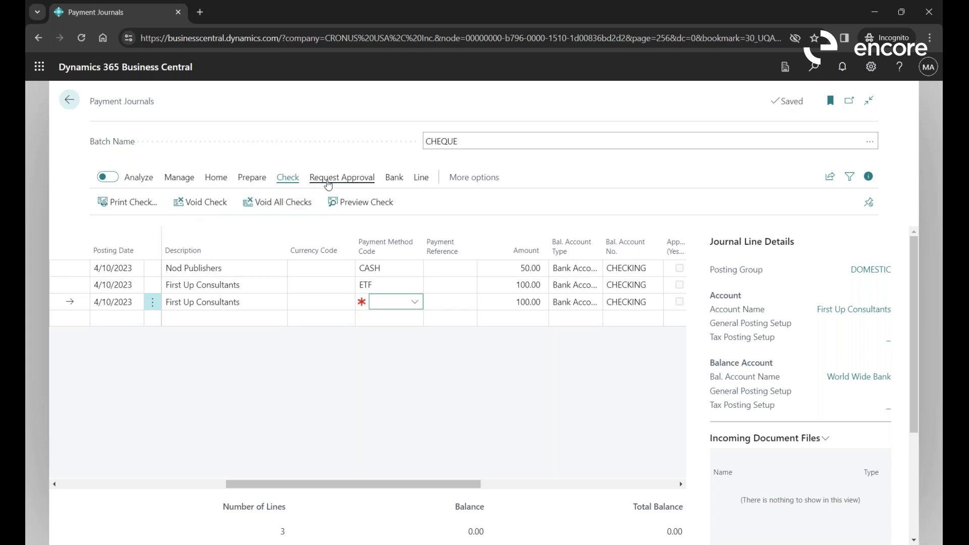
left_click(818, 70)
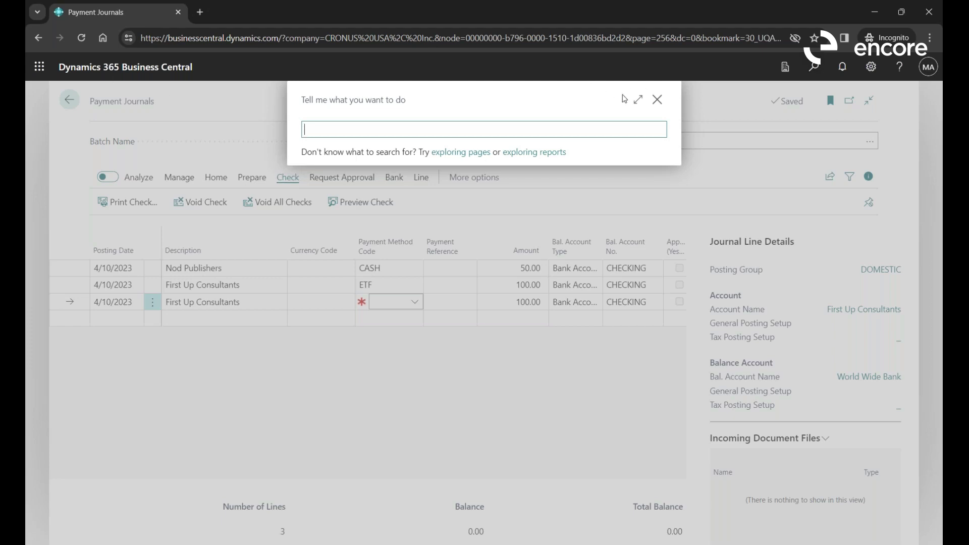
left_click(657, 100)
left_click(69, 100)
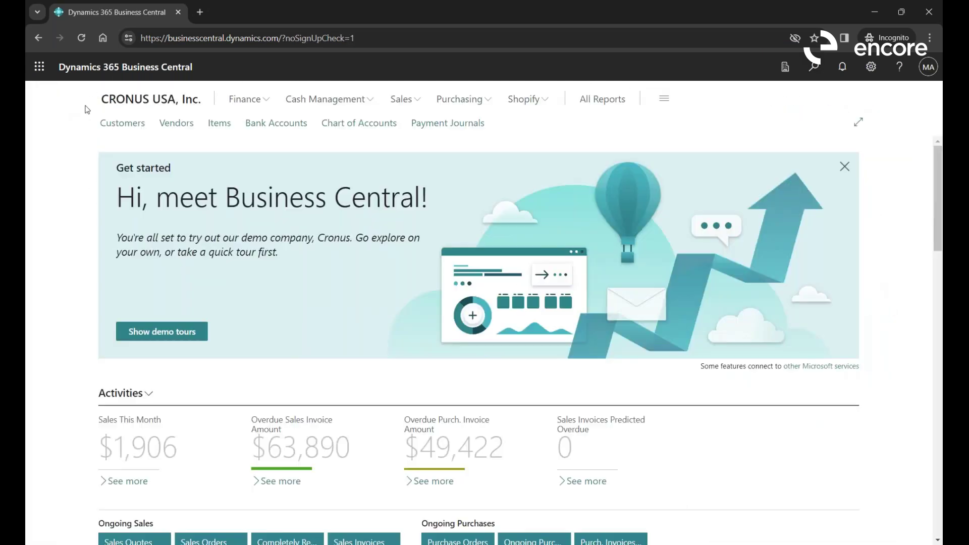
Bring up the PowerPoint slide show on the Error exporting Remittance slide.
left_click(488, 540)
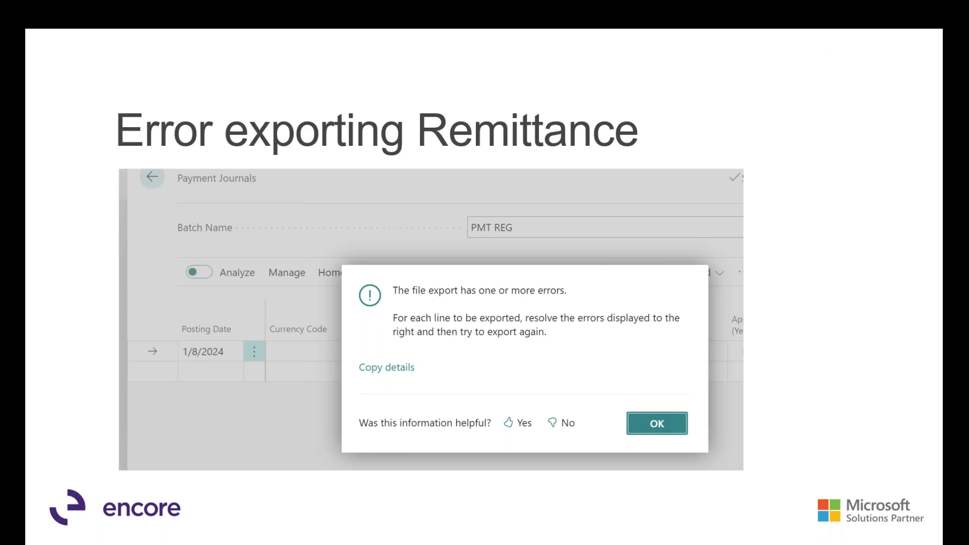
key("alt+Tab")
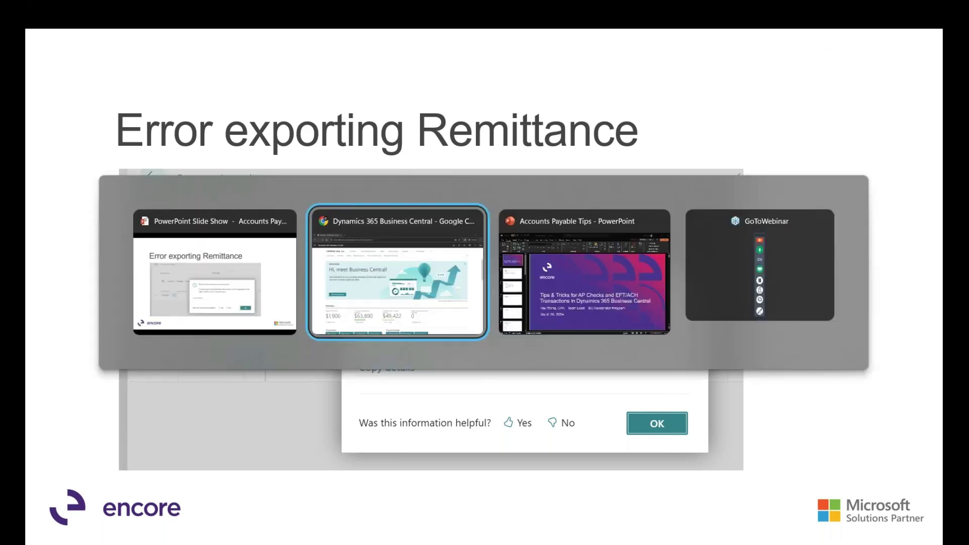
Find 'vendor', open vendor 10000 Fabrikam, Inc., and show its vendor bank account list.
key("alt+Tab")
key("alt+Tab")
key("alt+Tab")
key("alt+Tab")
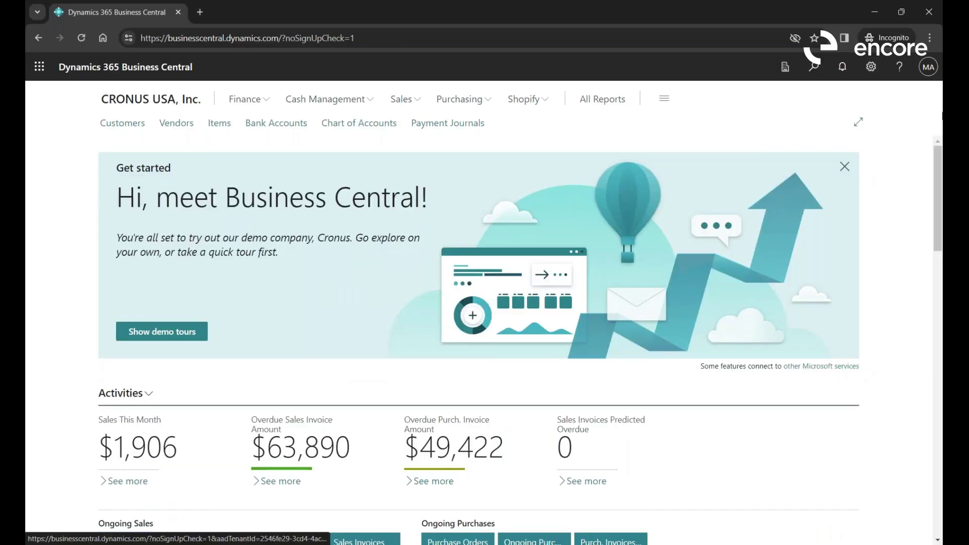
left_click(814, 69)
type("vendor")
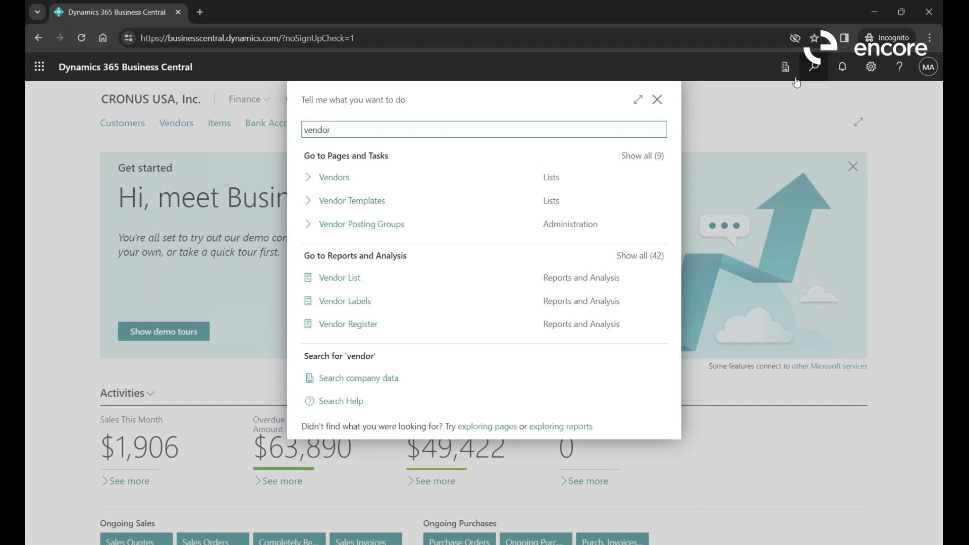
left_click(349, 178)
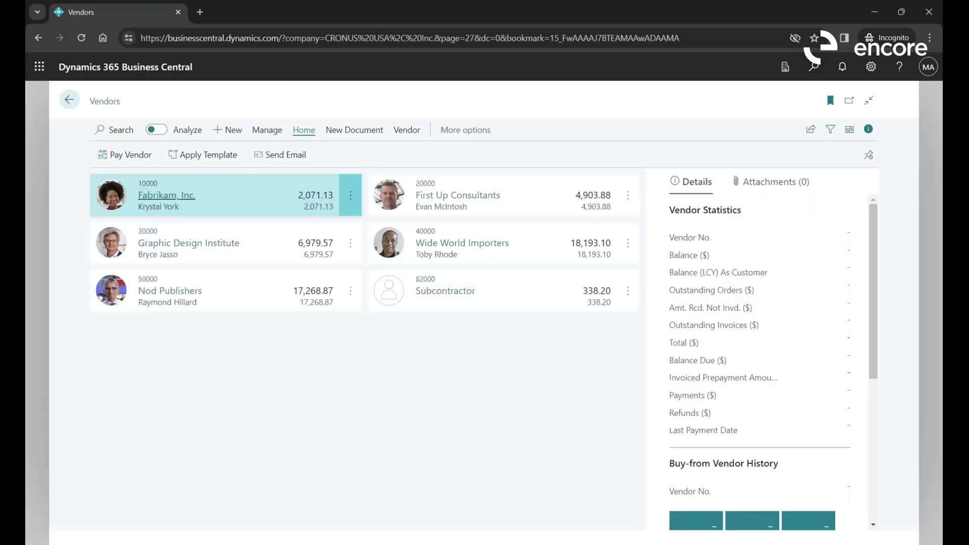
left_click(179, 198)
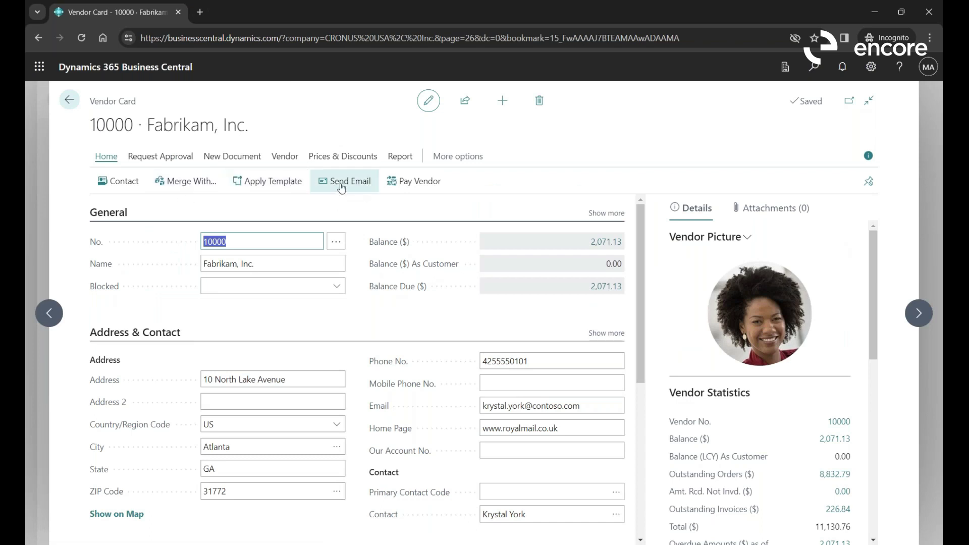
left_click(281, 161)
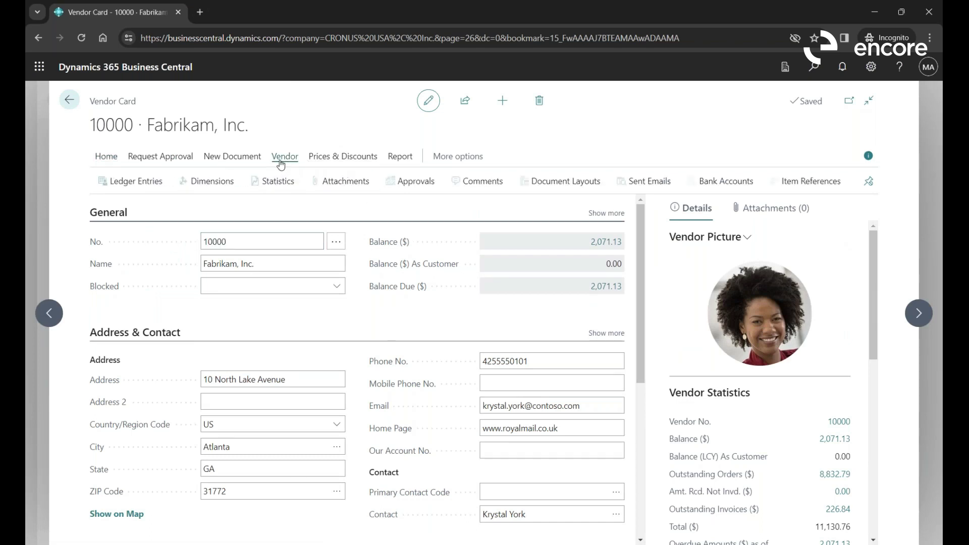
left_click(713, 183)
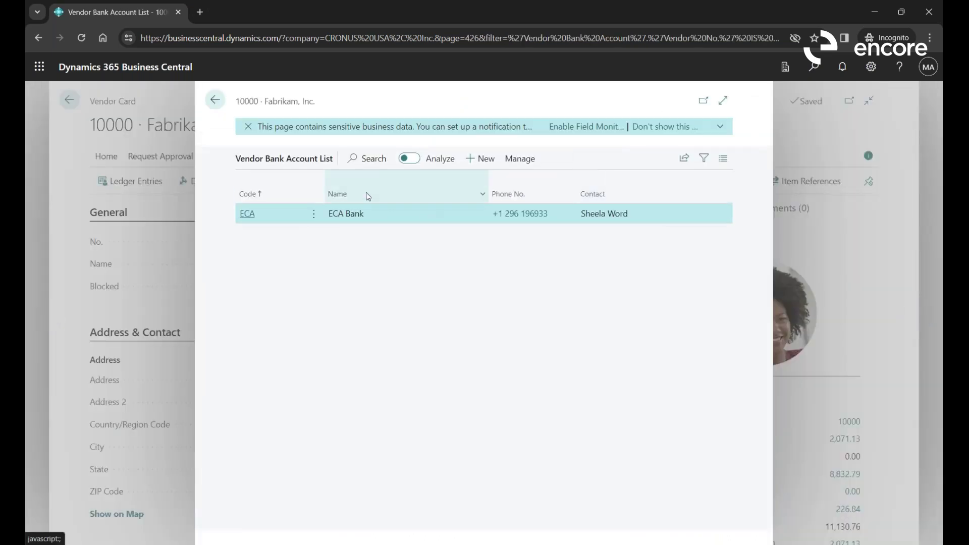
Open Fabrikam's ECA bank account card and expand its Transfer section.
left_click(249, 215)
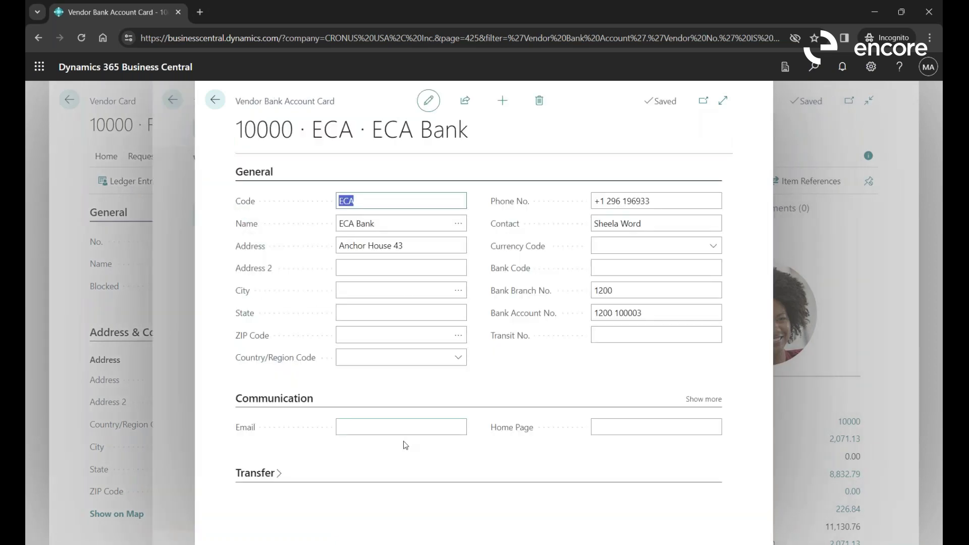
left_click(270, 475)
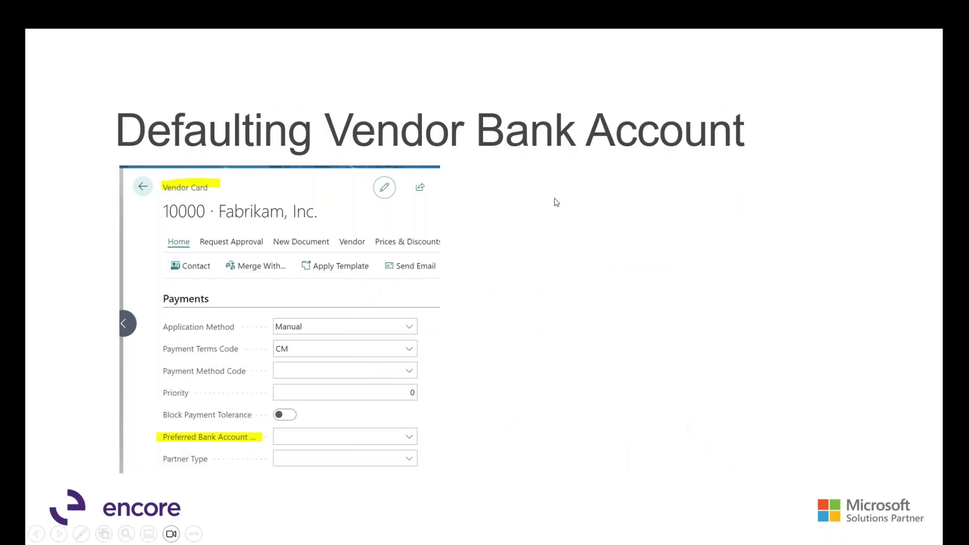
Leave the slide show and return to Fabrikam's ECA bank account card in Business Central.
key("alt+Tab")
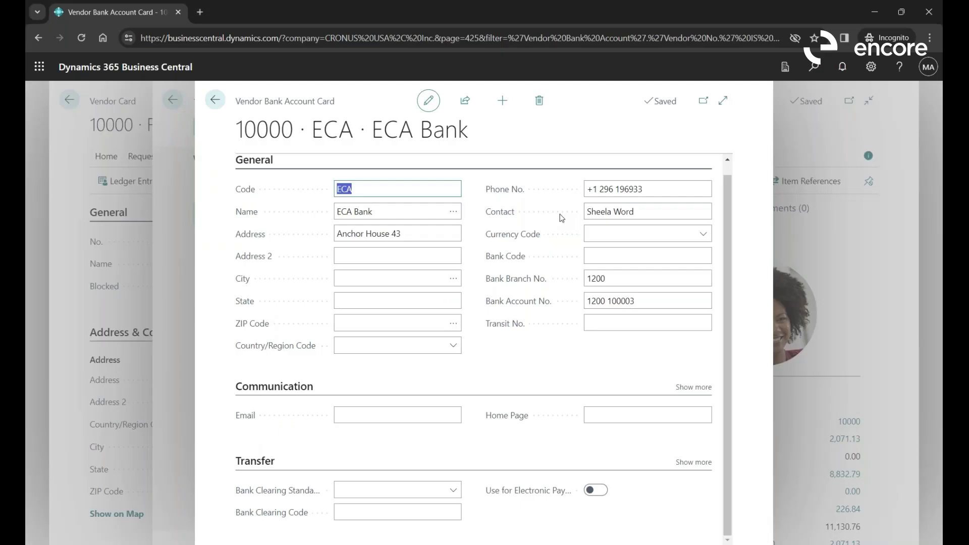
Return to the Fabrikam vendor card and expand all Payments fields, including Preferred Bank Account Code.
left_click(215, 101)
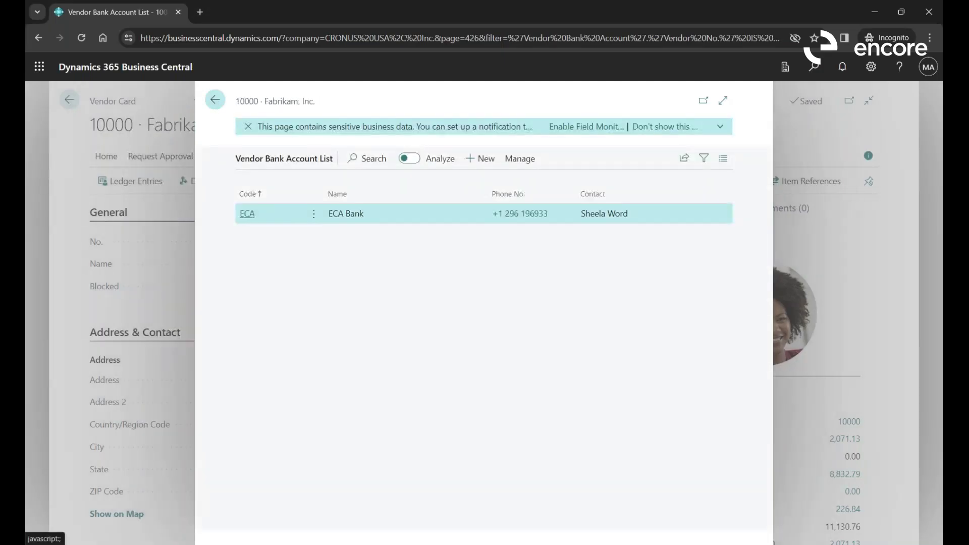
left_click(215, 101)
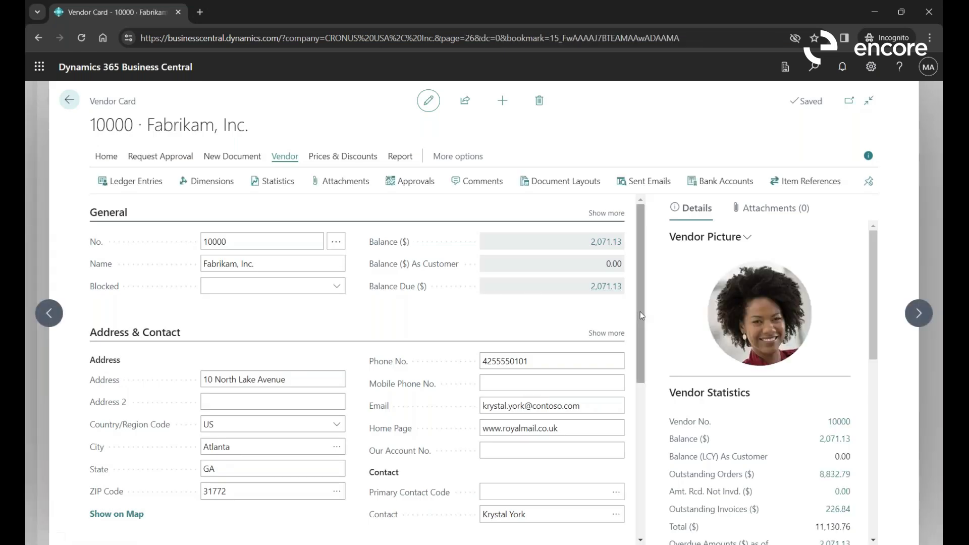
left_click_drag(640, 313, 655, 475)
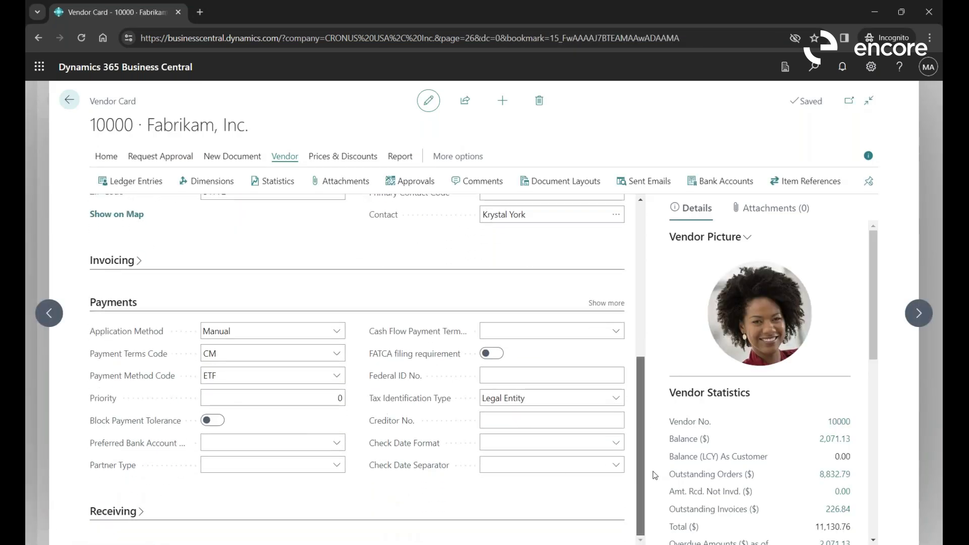
key("alt+Tab")
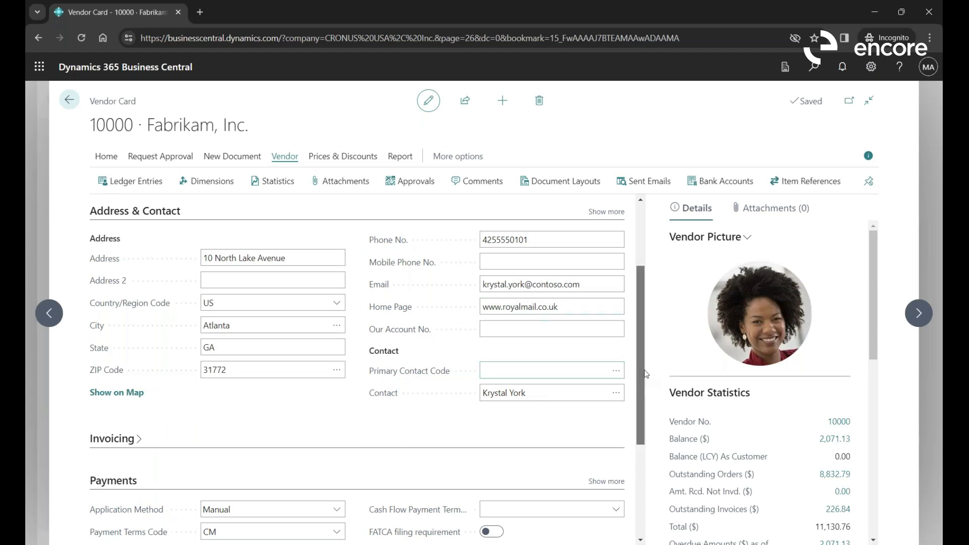
scroll(646, 374, "down", 4)
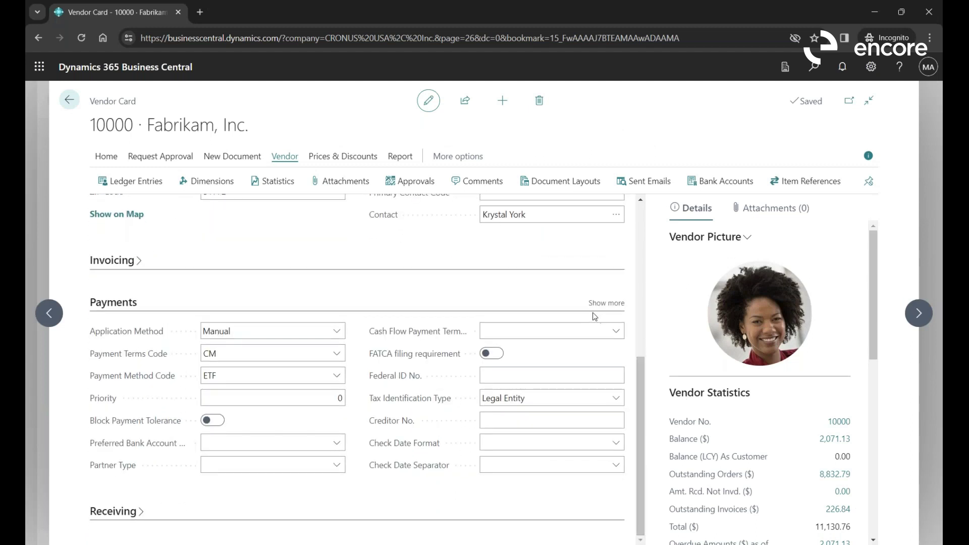
left_click(606, 303)
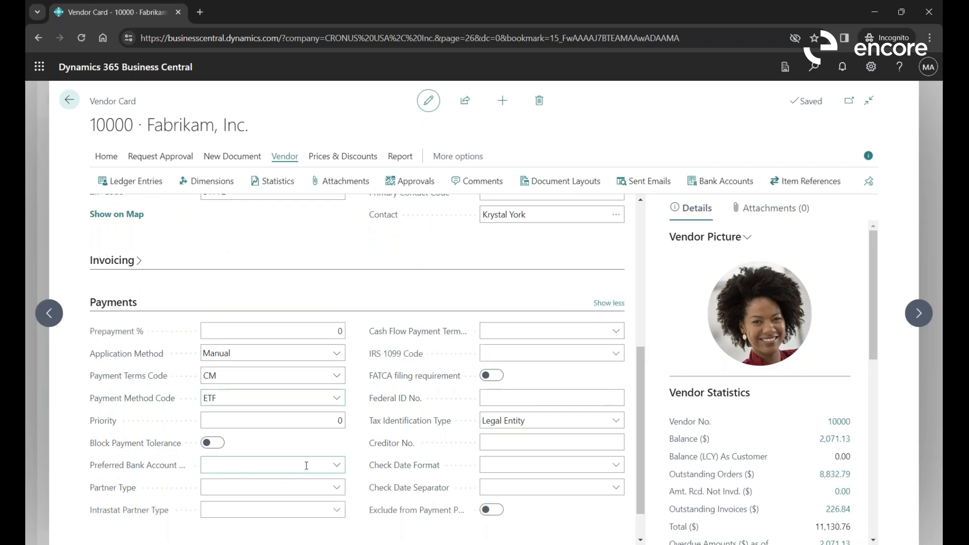
Set Fabrikam's Preferred Bank Account Code to ECA.
left_click(336, 465)
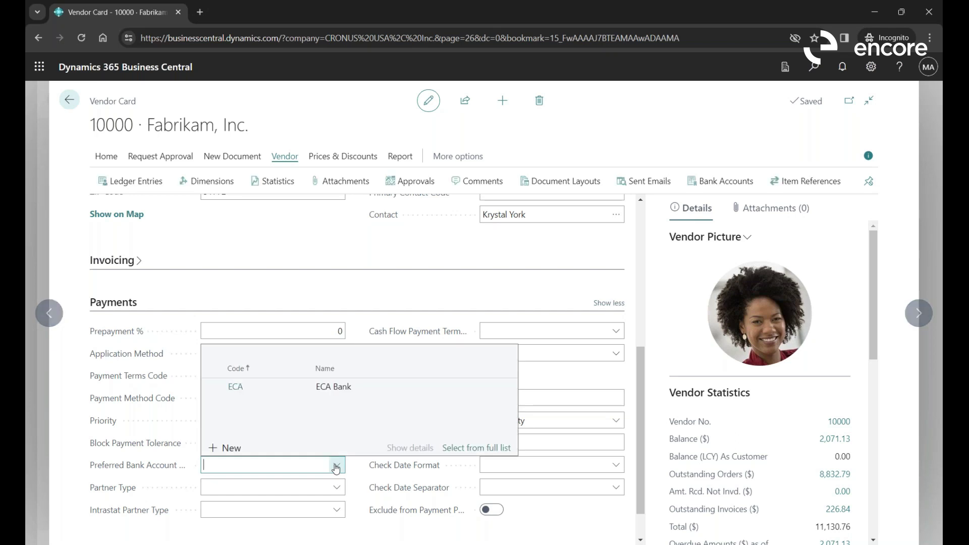
left_click(279, 387)
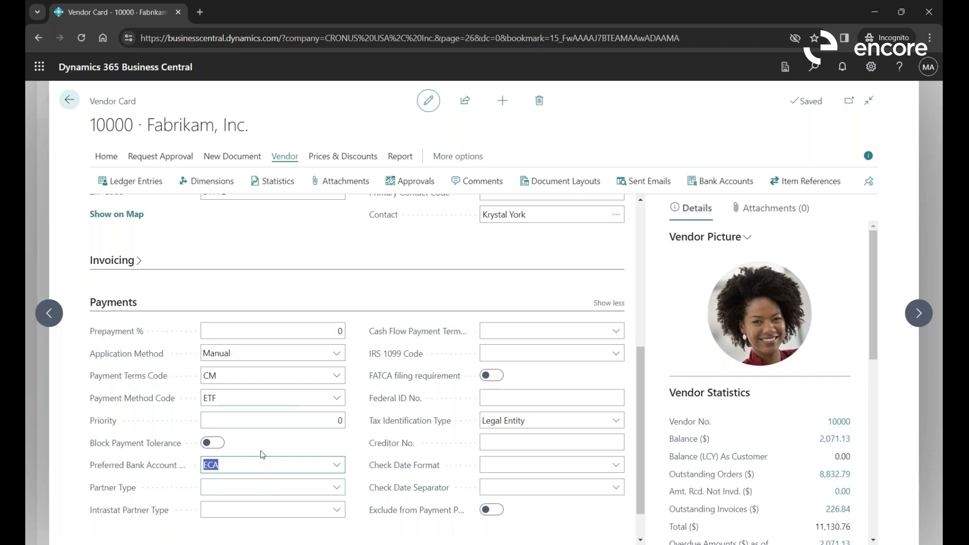
mouse_move(153, 468)
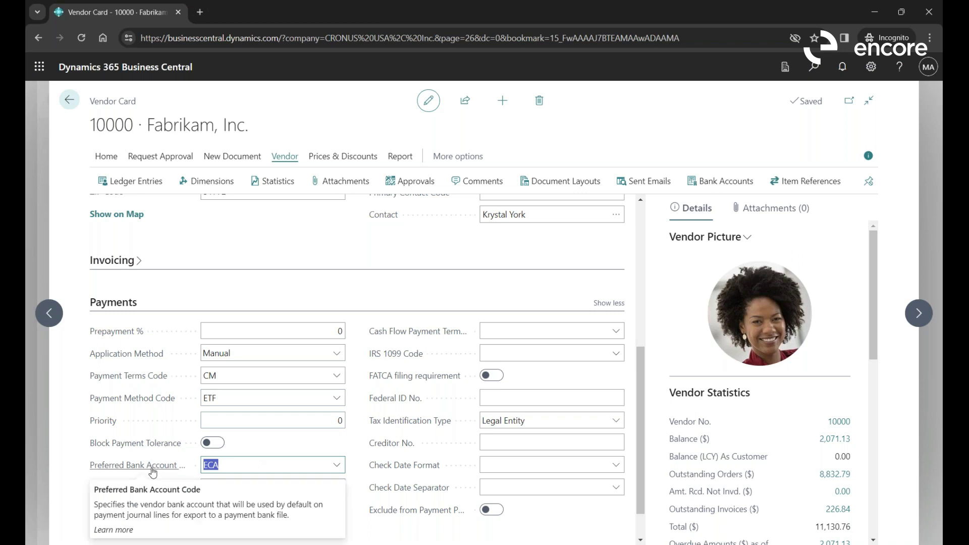